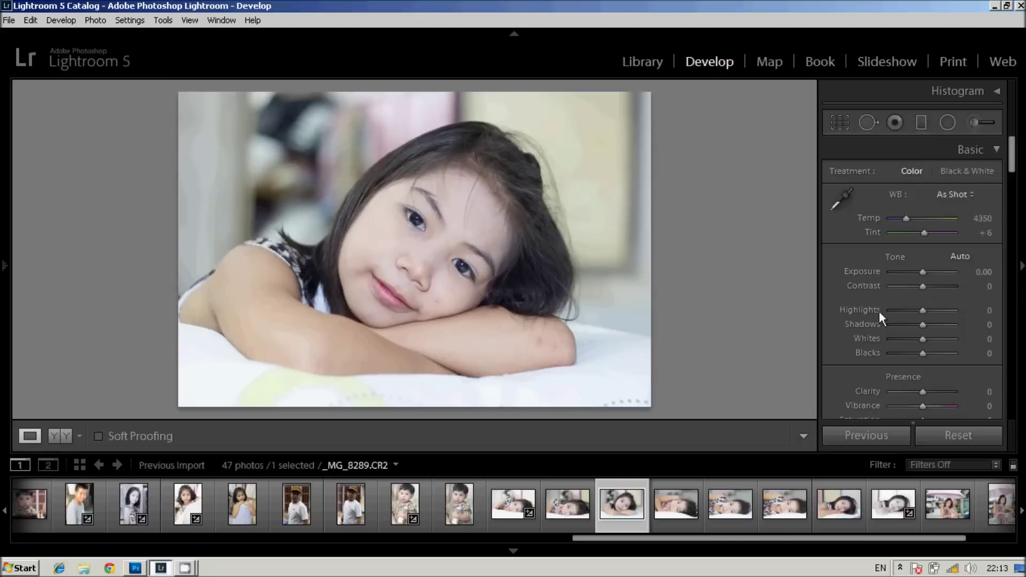
Raise Exposure to +0.24 and bring the HSL/Color panel into view.
{"action": "left_click", "coordinate": [925, 271]}
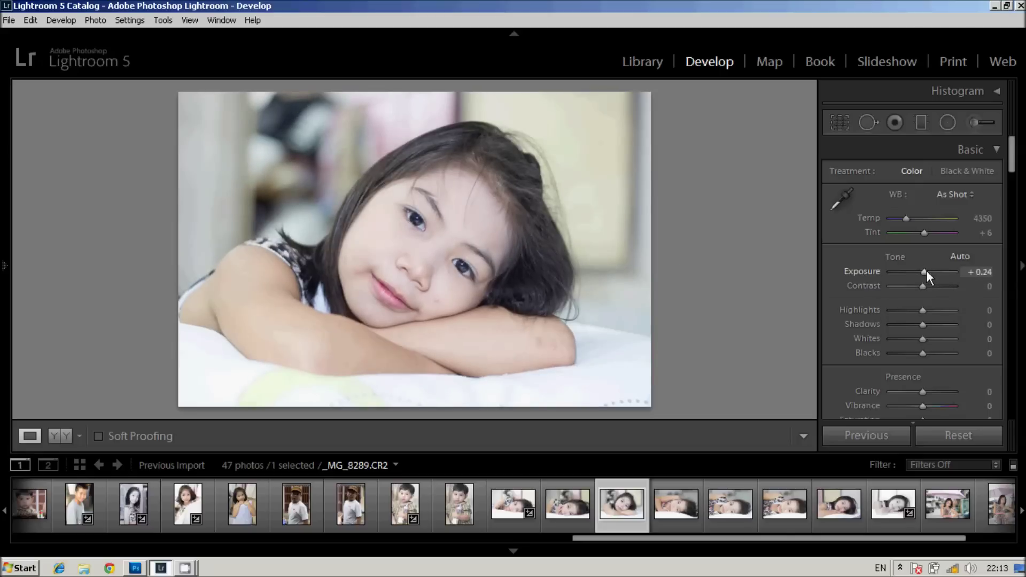
{"action": "scroll", "coordinate": [867, 325], "scroll_direction": "down", "scroll_amount": 2}
{"action": "scroll", "coordinate": [890, 317], "scroll_direction": "down", "scroll_amount": 5}
{"action": "scroll", "coordinate": [890, 315], "scroll_direction": "down", "scroll_amount": 3}
{"action": "scroll", "coordinate": [890, 313], "scroll_direction": "down", "scroll_amount": 3}
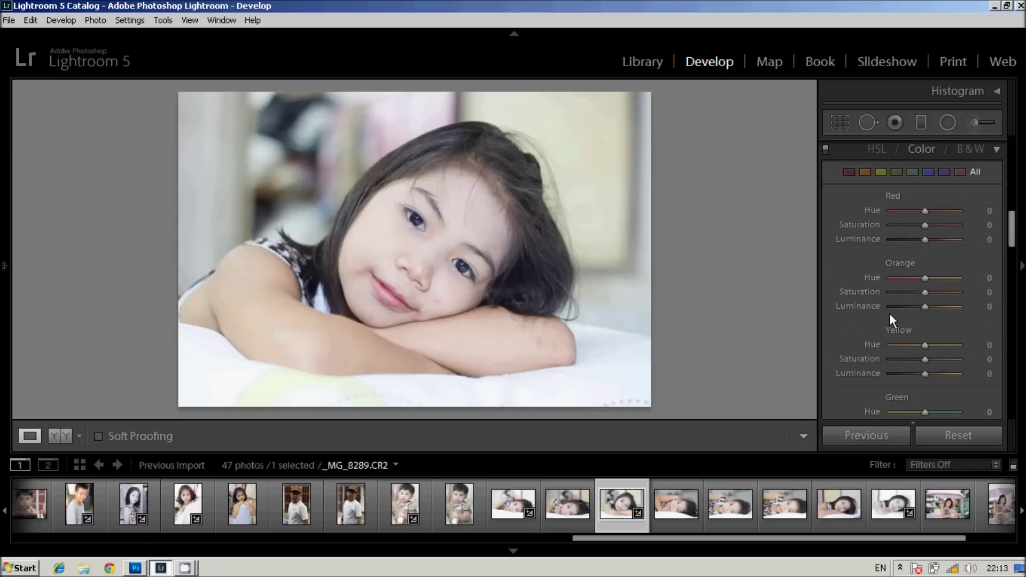
Boost Red saturation to +49 and Orange to +29, checking the face close up.
{"action": "left_click", "coordinate": [401, 302]}
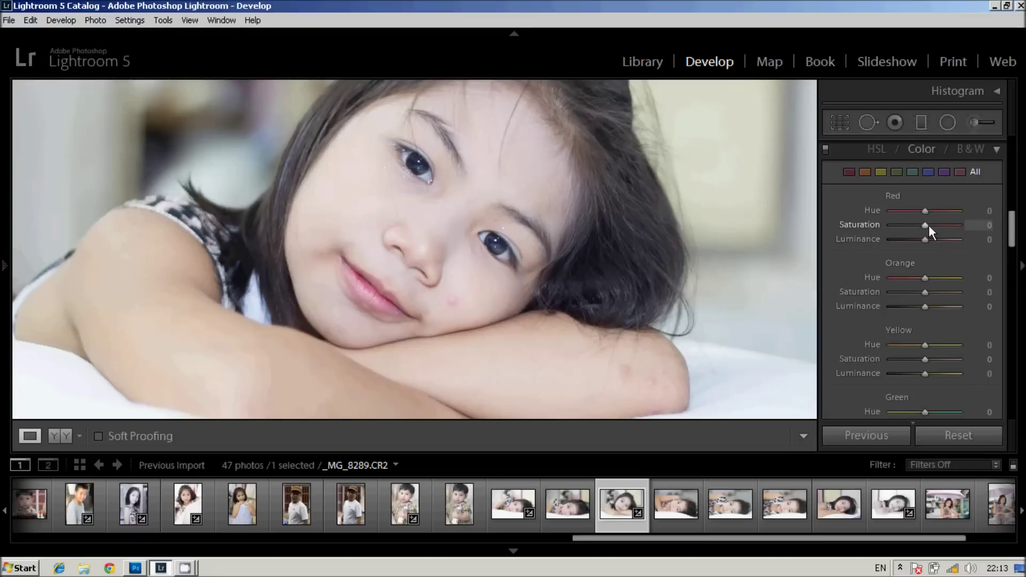
{"action": "left_click_drag", "start_coordinate": [928, 226], "coordinate": [944, 226]}
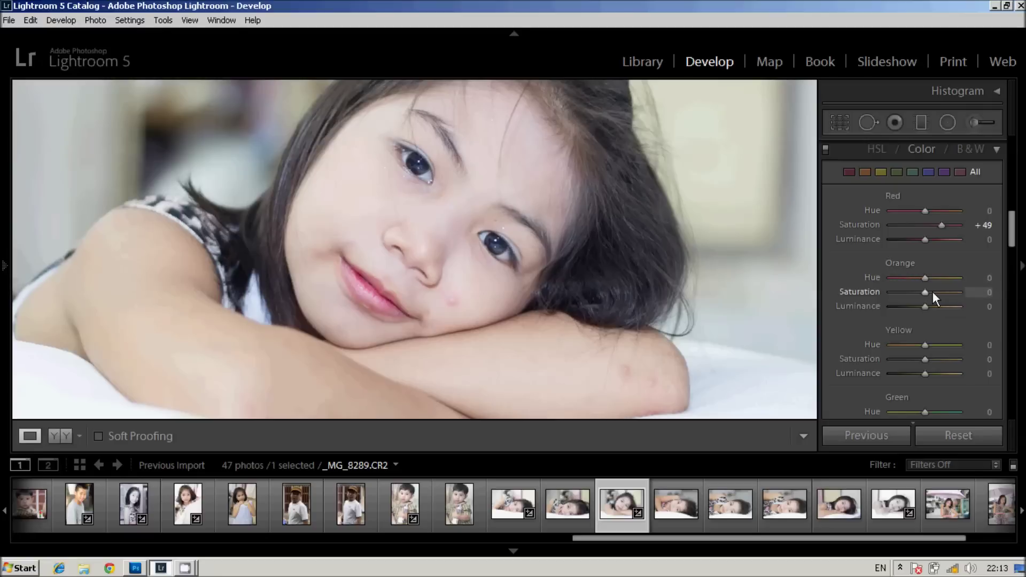
{"action": "left_click_drag", "start_coordinate": [925, 294], "coordinate": [933, 293]}
{"action": "left_click_drag", "start_coordinate": [545, 249], "coordinate": [568, 281]}
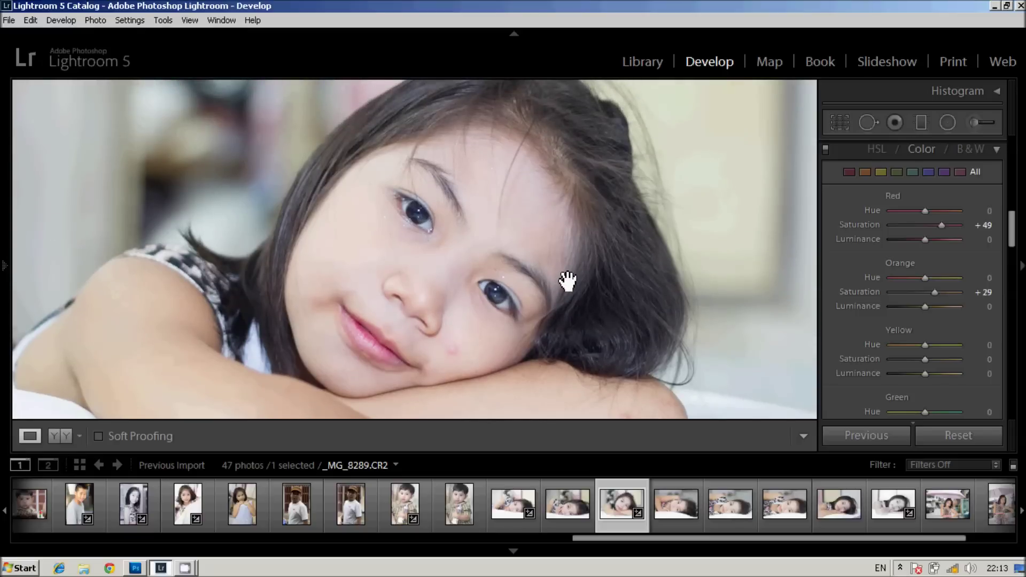
{"action": "left_click", "coordinate": [568, 281]}
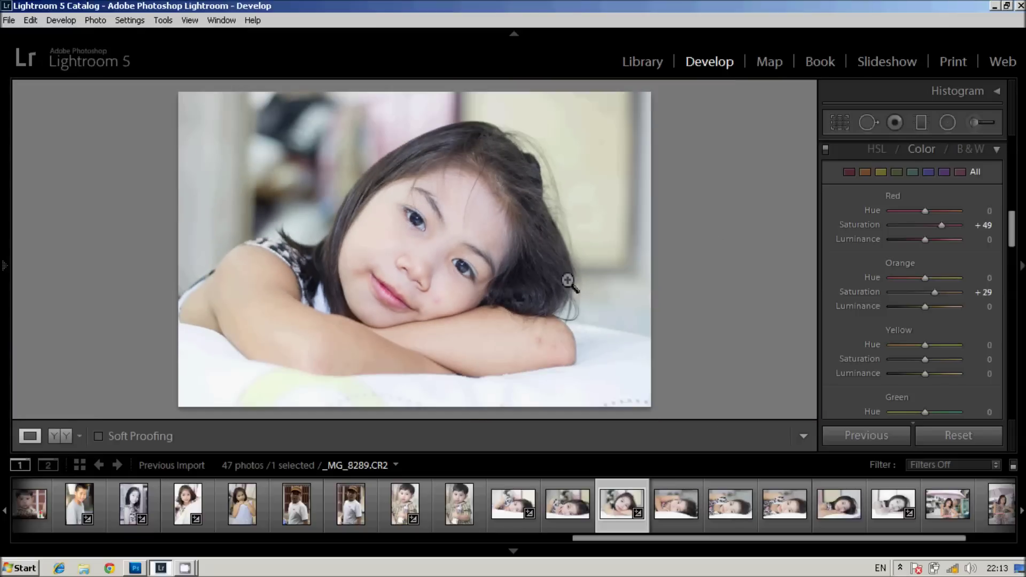
{"action": "left_click", "coordinate": [976, 123]}
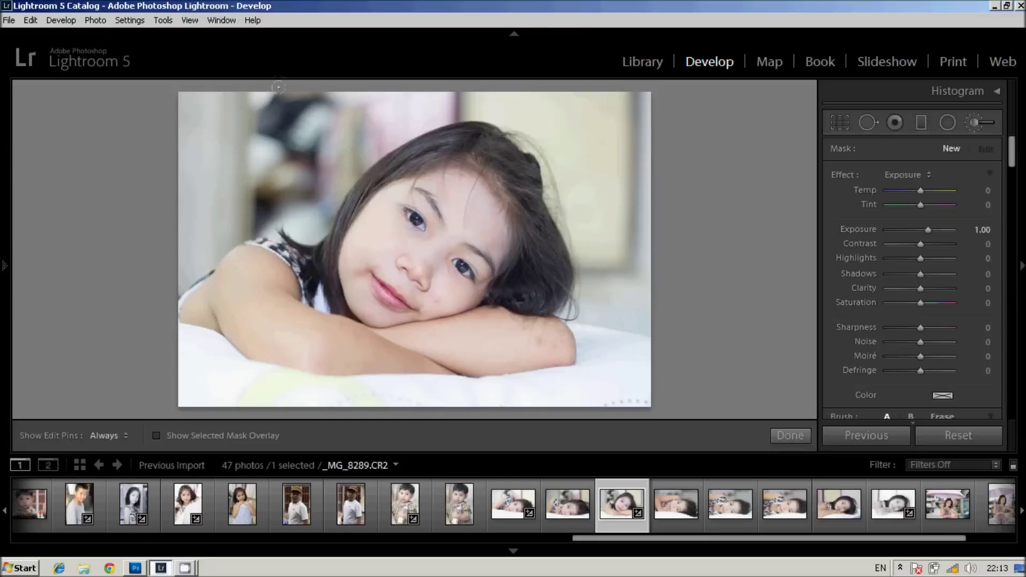
Toggle the brush edit pins to inspect the +1.00 exposure paint on the top-left background.
{"action": "key", "text": "h"}
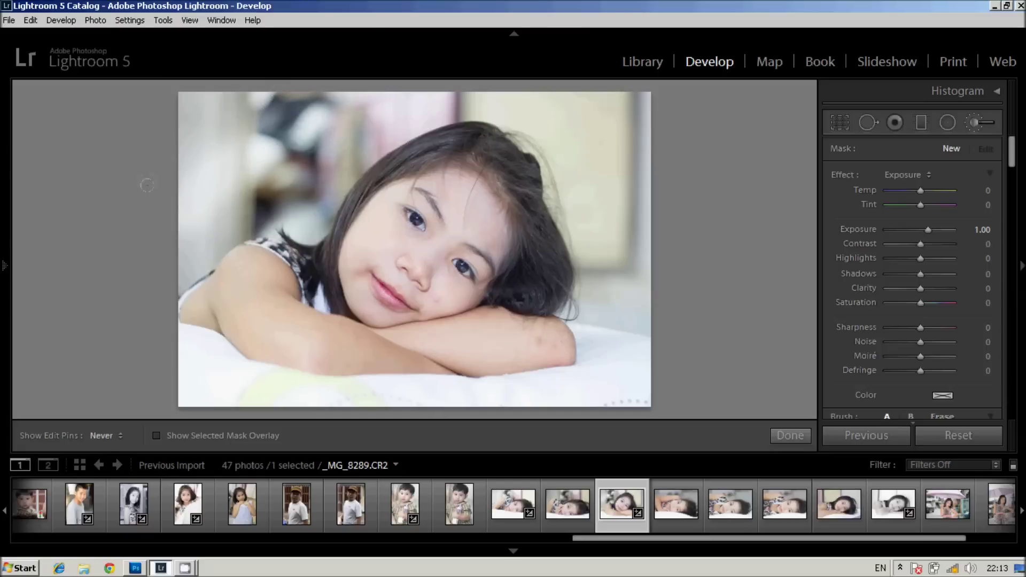
{"action": "key", "text": "h"}
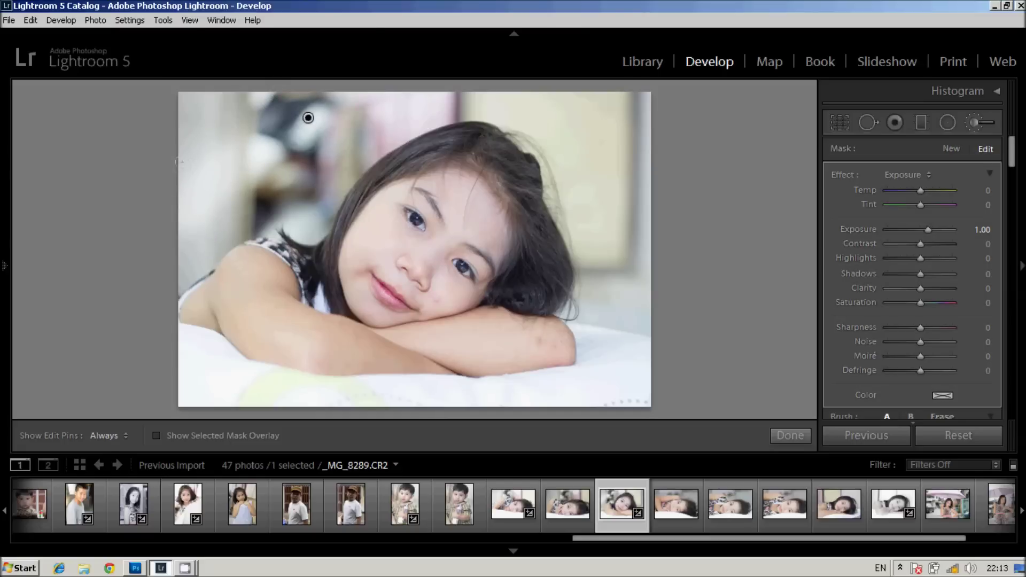
{"action": "key", "text": "h"}
{"action": "key", "text": "h"}
{"action": "key", "text": "h"}
{"action": "key", "text": "h"}
{"action": "key", "text": "h"}
{"action": "key", "text": "h"}
{"action": "key", "text": "h"}
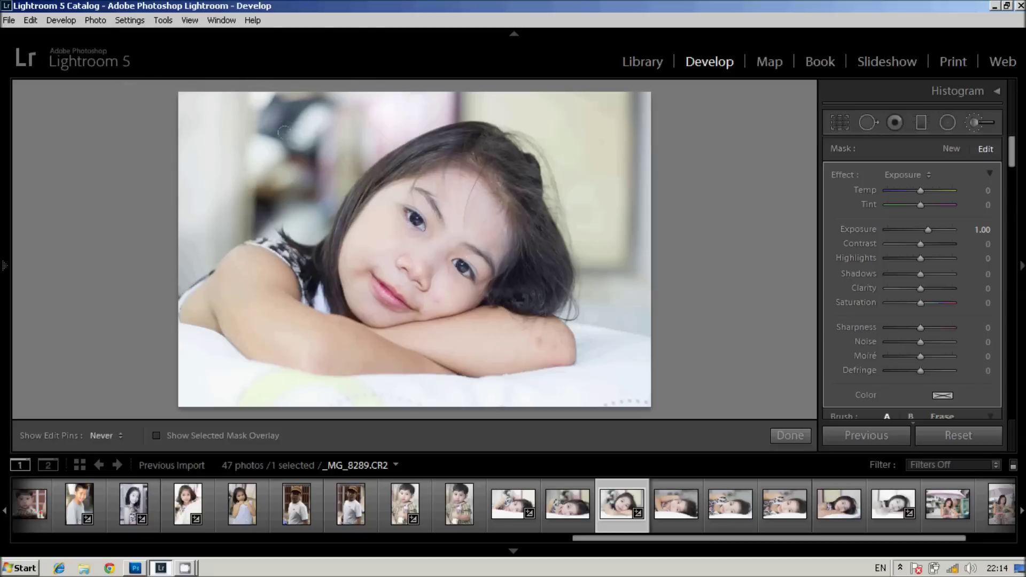
{"action": "key", "text": "h"}
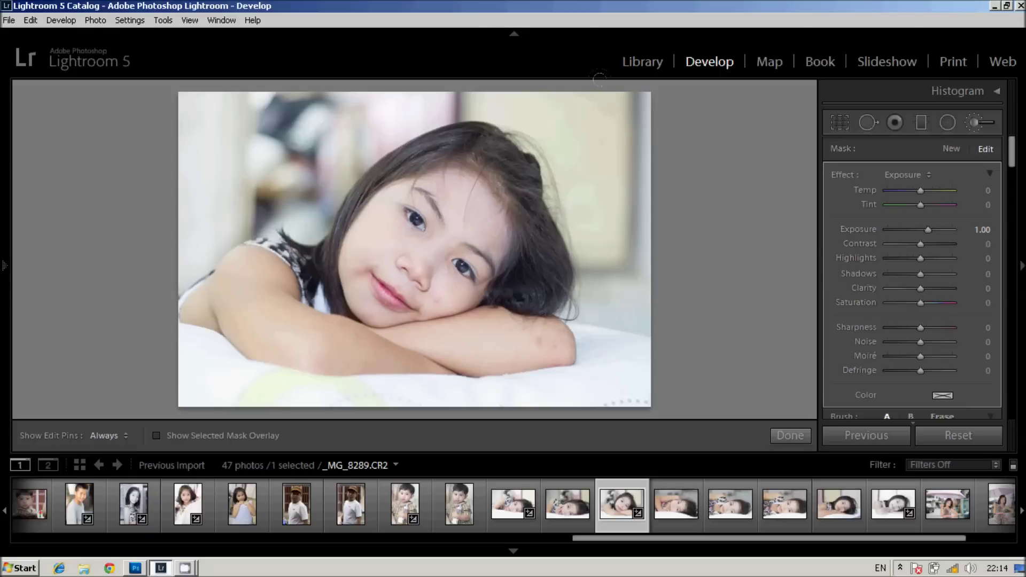
{"action": "key", "text": "h"}
{"action": "key", "text": "h"}
{"action": "key", "text": "h"}
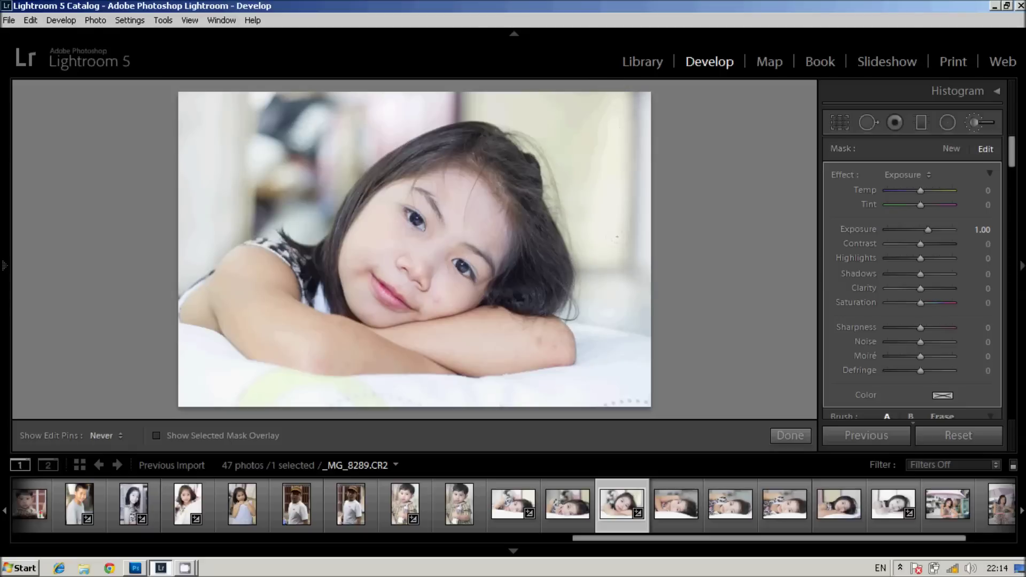
{"action": "key", "text": "h"}
{"action": "key", "text": "h"}
{"action": "key", "text": "h"}
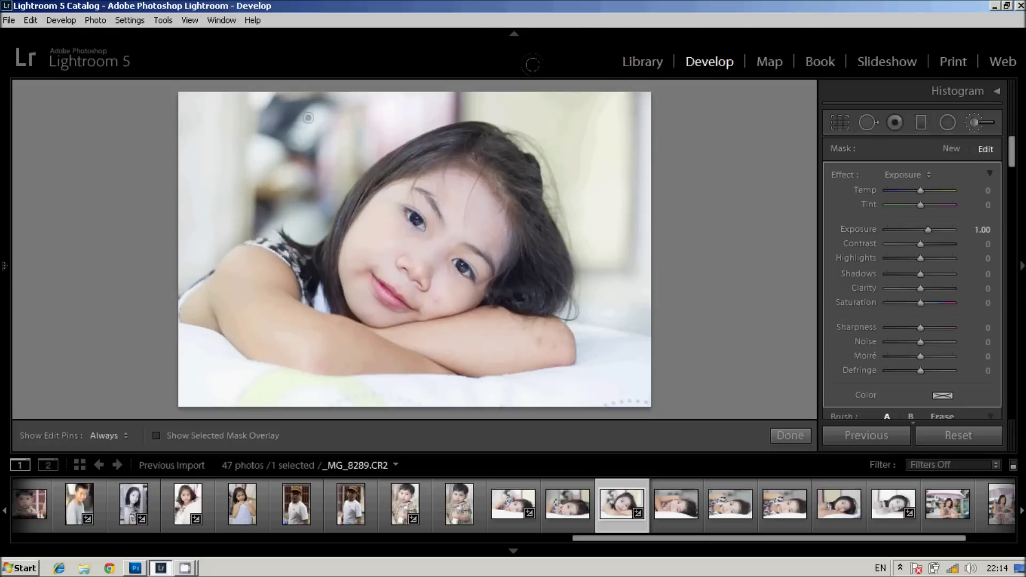
{"action": "key", "text": "h"}
{"action": "key", "text": "h"}
{"action": "key", "text": "h"}
{"action": "key", "text": "h"}
{"action": "key", "text": "h"}
{"action": "key", "text": "h"}
Try a lower brush exposure, undo it, and finish the background brush adjustment.
{"action": "left_click_drag", "start_coordinate": [289, 137], "coordinate": [257, 136]}
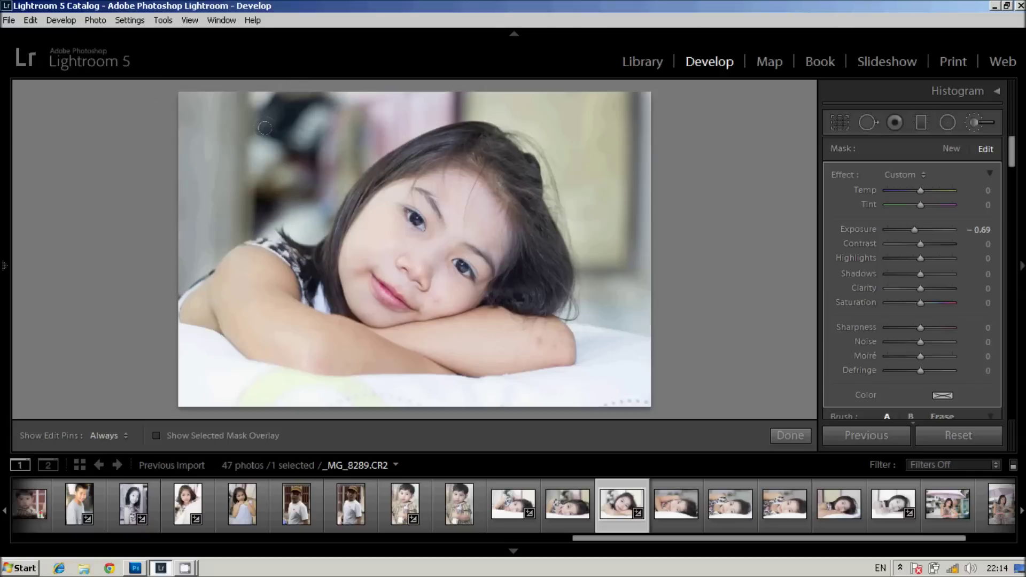
{"action": "key", "text": "z"}
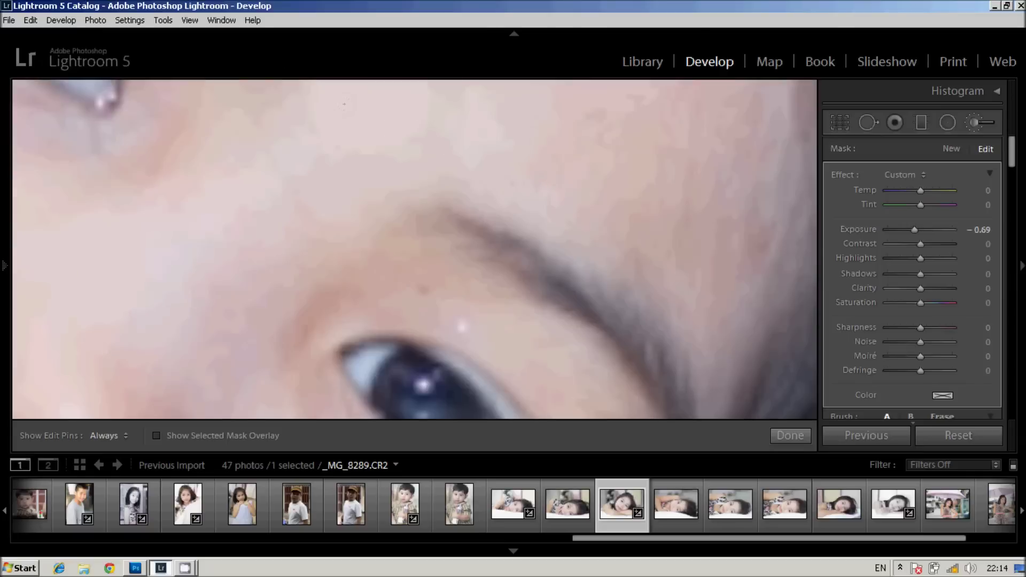
{"action": "key", "text": "z"}
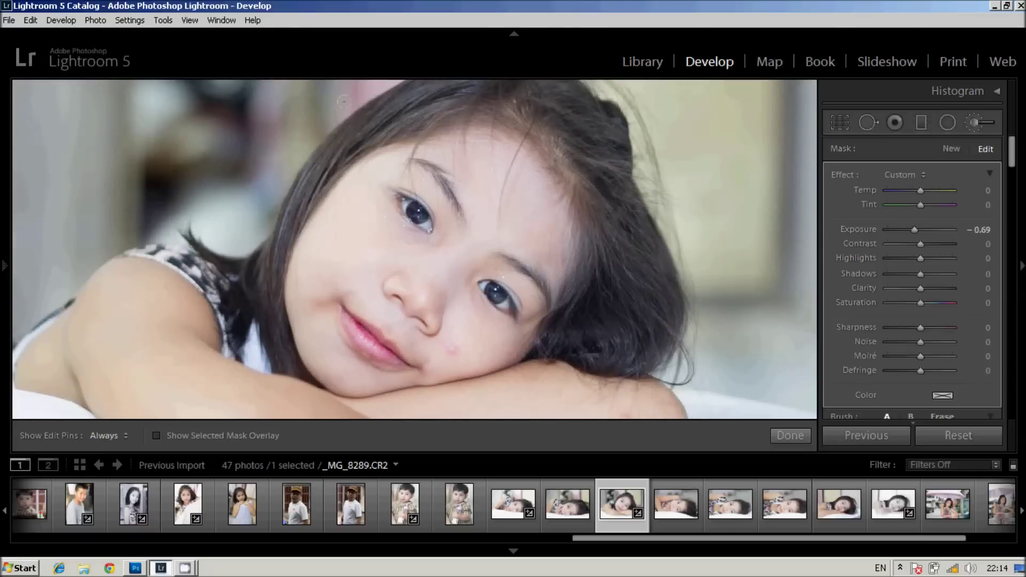
{"action": "key", "text": "ctrl+z"}
{"action": "key", "text": "z"}
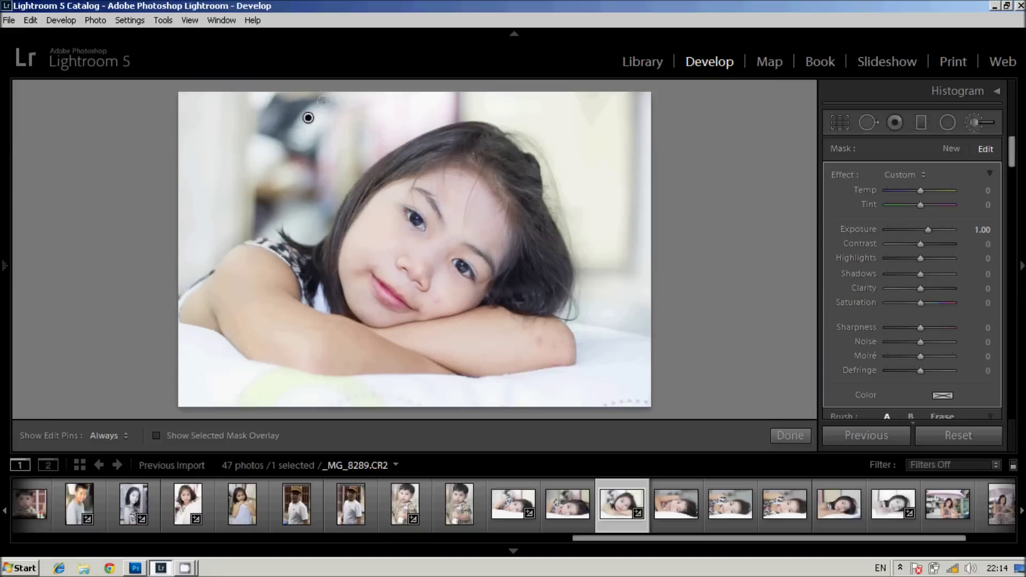
{"action": "key", "text": "h"}
{"action": "key", "text": "h"}
{"action": "key", "text": "h"}
{"action": "key", "text": "h"}
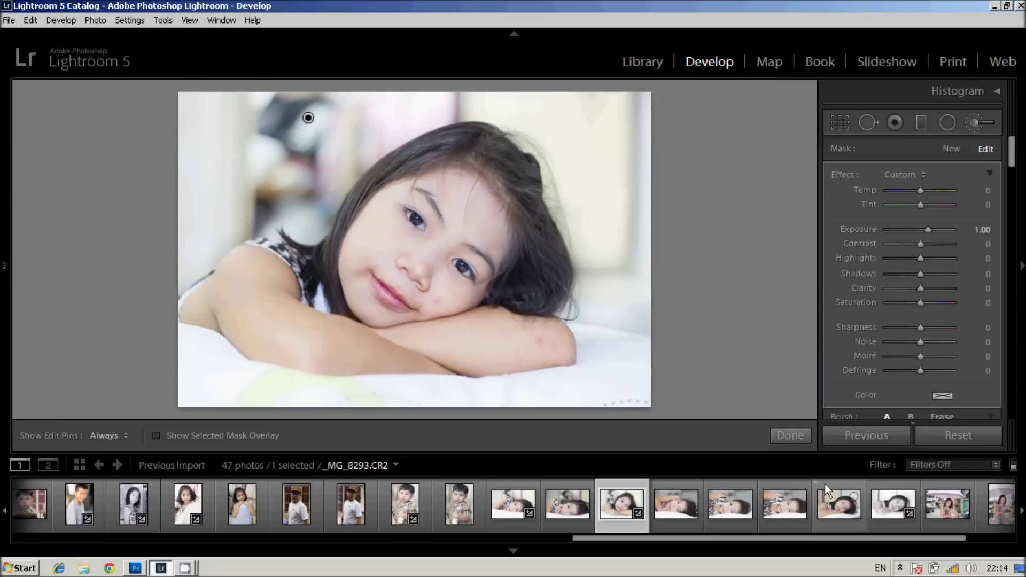
{"action": "left_click", "coordinate": [791, 436]}
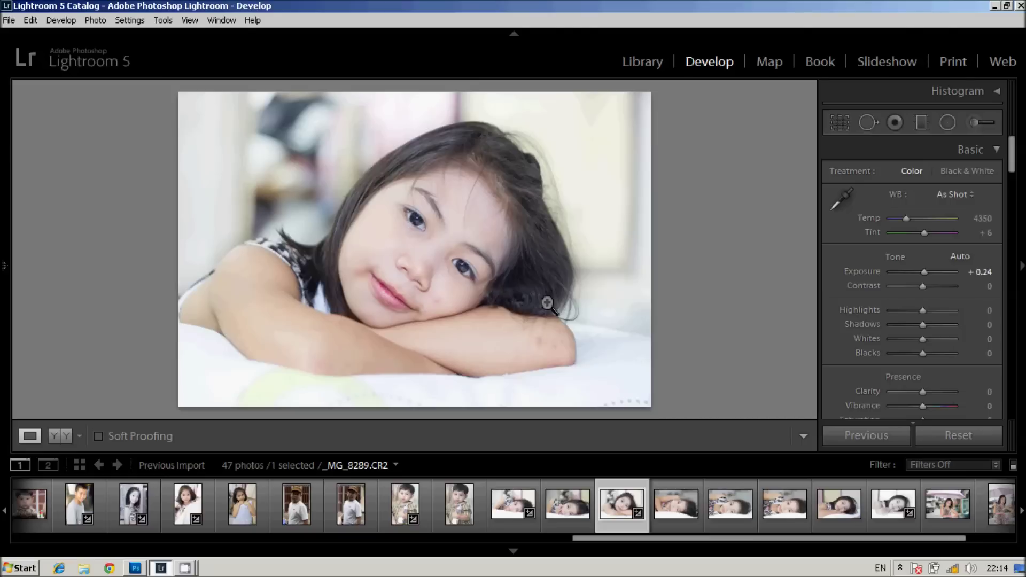
{"action": "key", "text": "ctrl+equal"}
{"action": "key", "text": "ctrl+equal"}
{"action": "key", "text": "ctrl+equal"}
{"action": "mouse_move", "coordinate": [477, 240]}
{"action": "left_mouse_down"}
{"action": "mouse_move", "coordinate": [456, 258]}
{"action": "mouse_move", "coordinate": [348, 164]}
{"action": "mouse_move", "coordinate": [516, 298]}
{"action": "mouse_move", "coordinate": [496, 258]}
{"action": "left_mouse_up"}
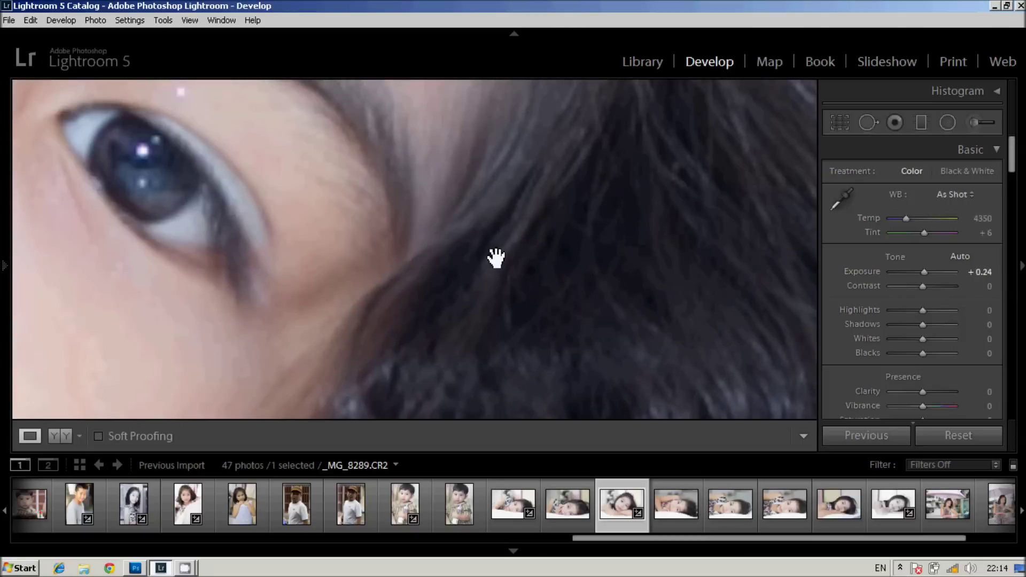
{"action": "key", "text": "ctrl+minus"}
{"action": "key", "text": "ctrl+minus"}
{"action": "mouse_move", "coordinate": [525, 344]}
{"action": "left_mouse_down"}
{"action": "mouse_move", "coordinate": [493, 305]}
{"action": "mouse_move", "coordinate": [505, 260]}
{"action": "left_mouse_up"}
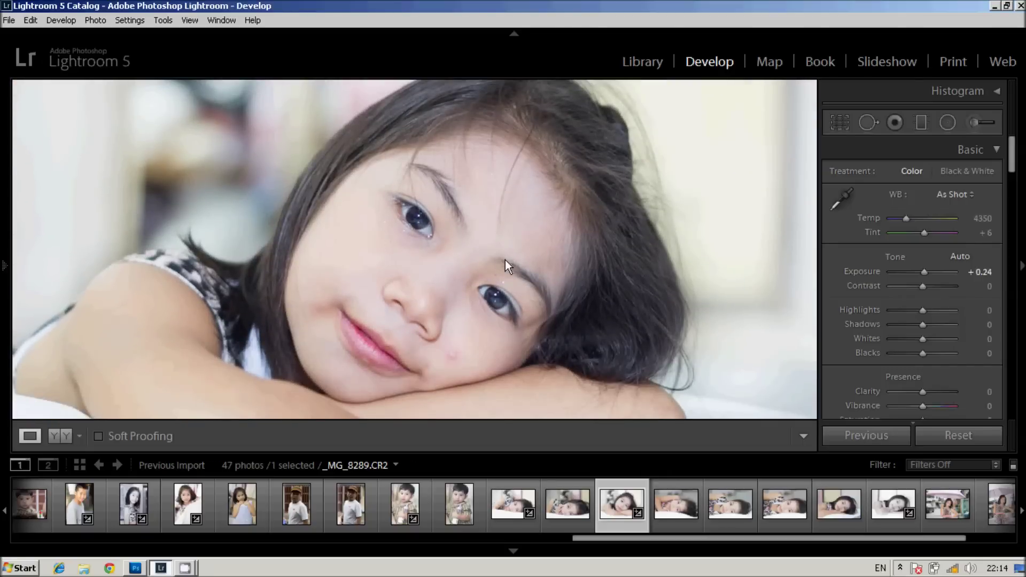
{"action": "left_click", "coordinate": [505, 260]}
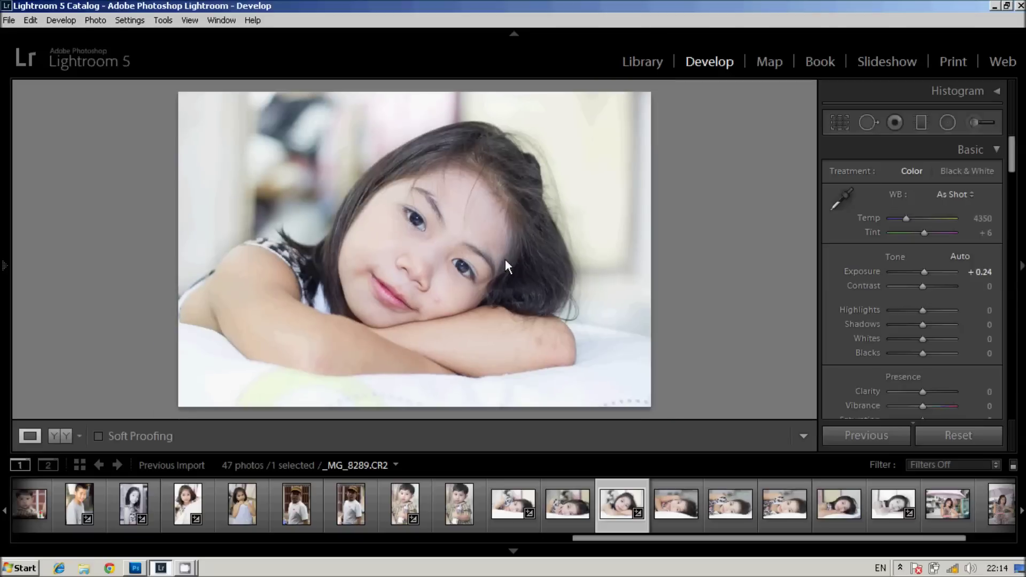
{"action": "right_click", "coordinate": [418, 174]}
{"action": "mouse_move", "coordinate": [473, 444]}
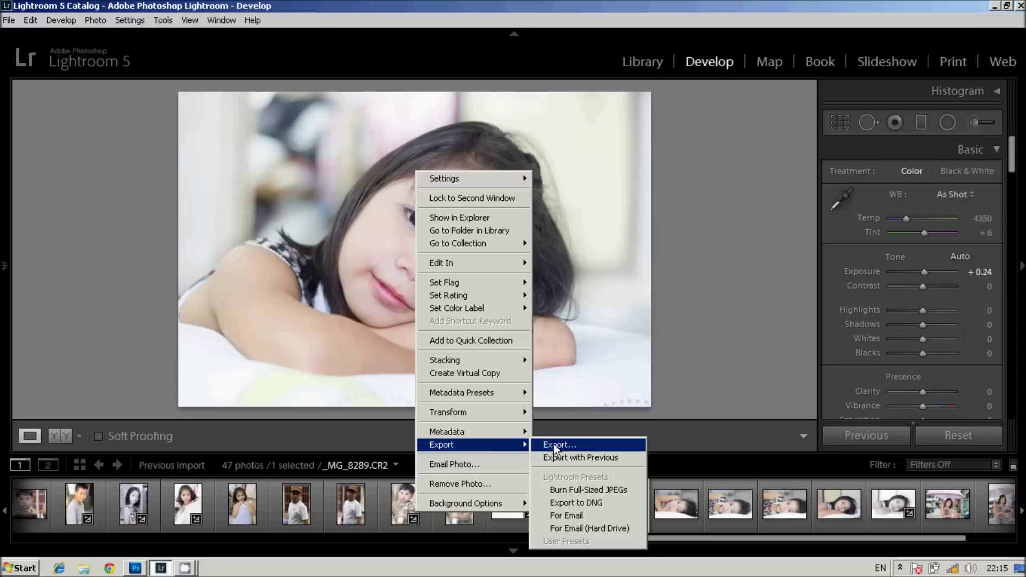
Export the portrait as a watermarked 1500x1500 JPEG, saved under a unique name.
{"action": "left_click", "coordinate": [575, 447]}
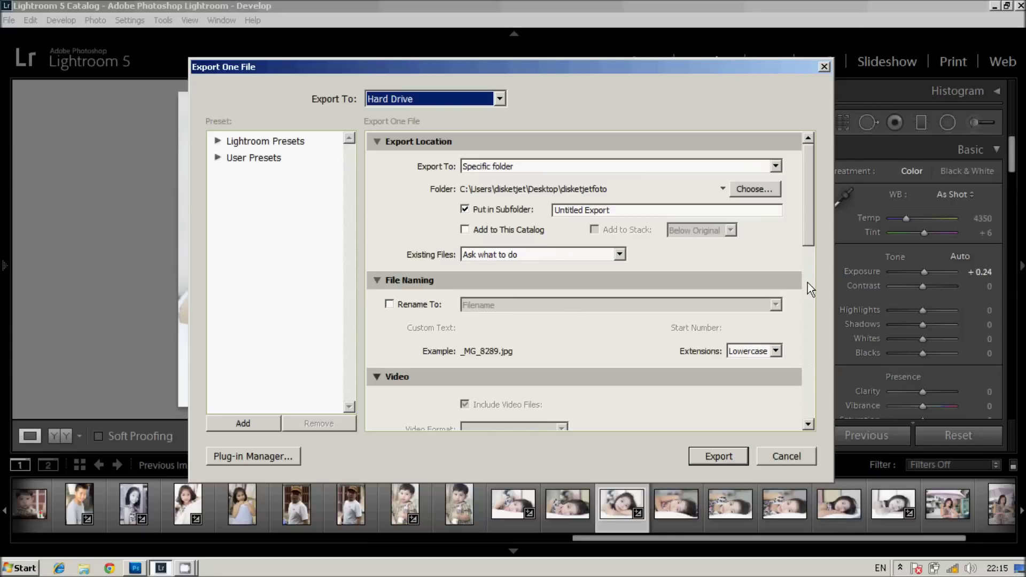
{"action": "left_click_drag", "start_coordinate": [808, 237], "coordinate": [831, 347]}
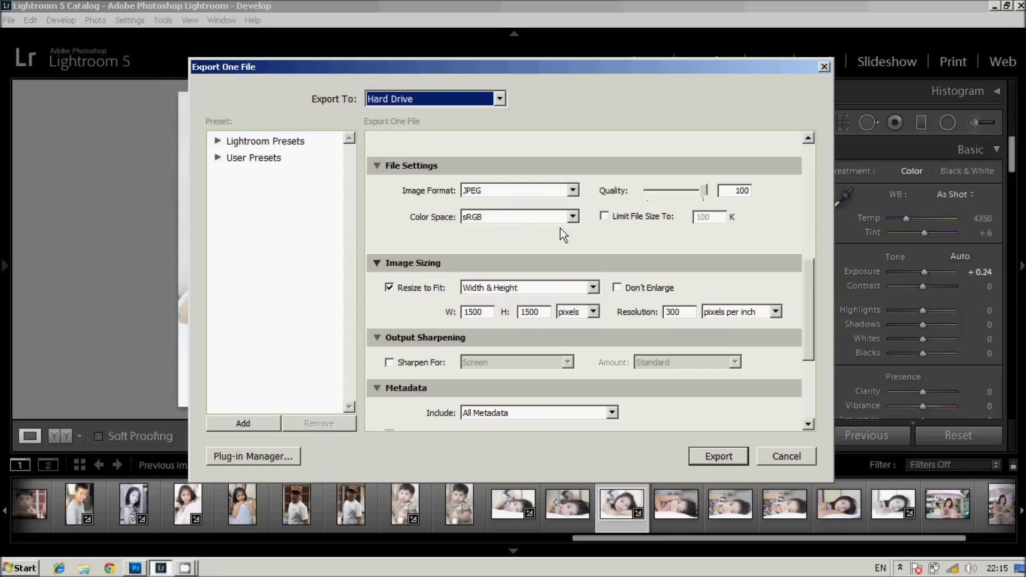
{"action": "left_click_drag", "start_coordinate": [812, 276], "coordinate": [811, 295]}
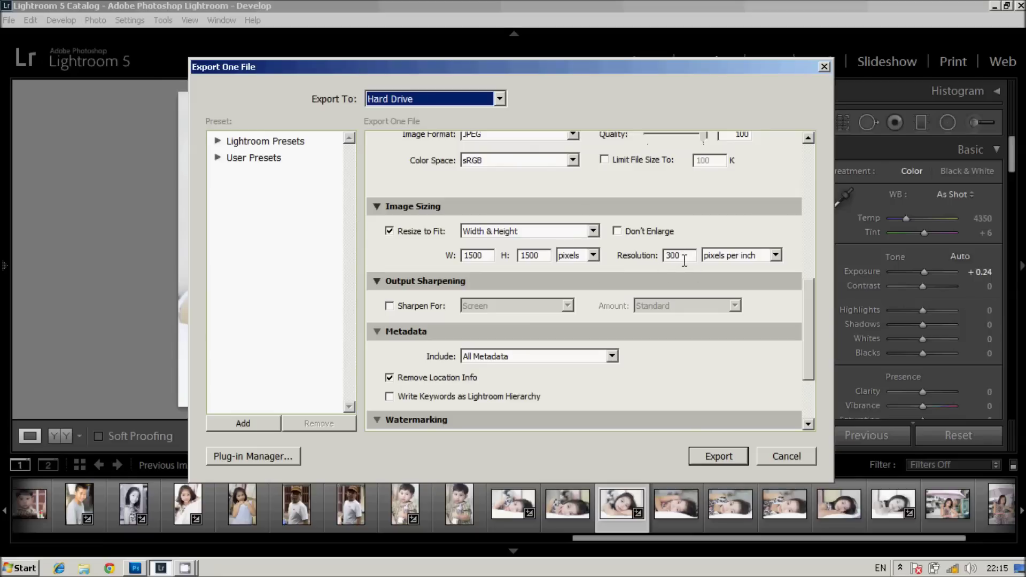
{"action": "scroll", "coordinate": [809, 307], "scroll_direction": "down", "scroll_amount": 5}
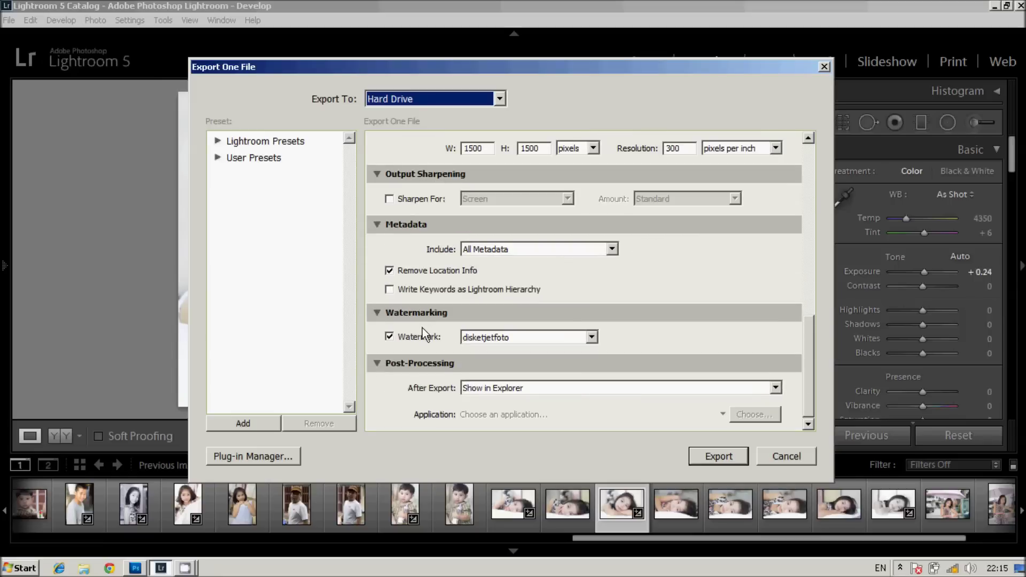
{"action": "left_click", "coordinate": [719, 456]}
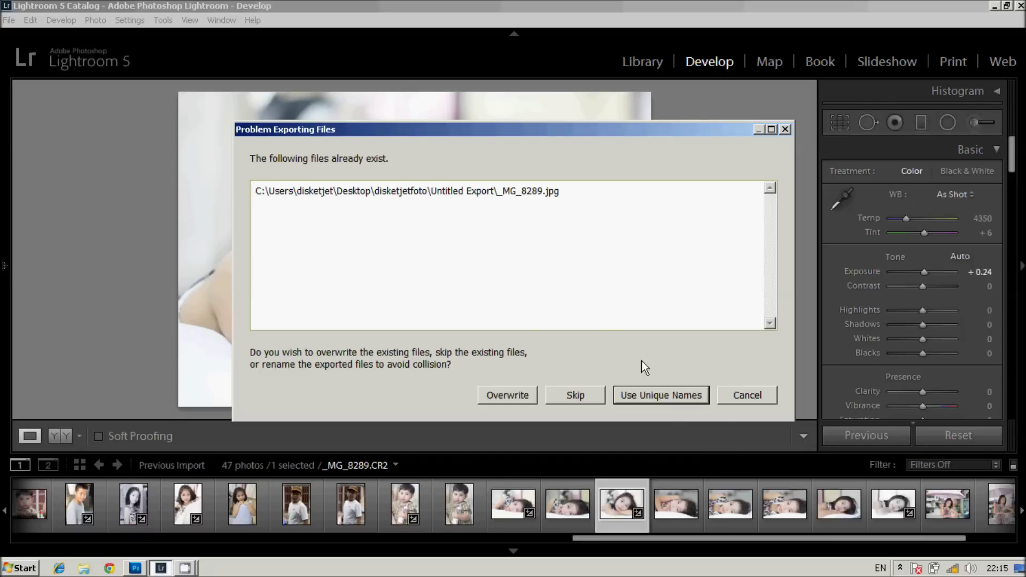
{"action": "left_click", "coordinate": [672, 398]}
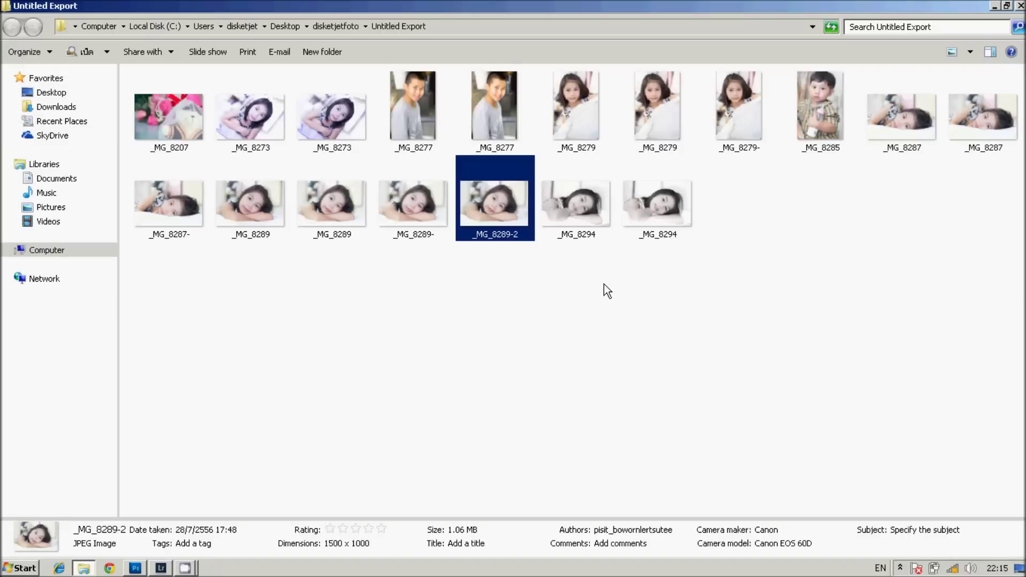
Open _MG_8289-2 from the Untitled Export folder.
{"action": "mouse_move", "coordinate": [495, 199]}
{"action": "double_click", "coordinate": [503, 207]}
Maximize the Nero PhotoSnap viewer window to inspect the exported portrait.
{"action": "left_click", "coordinate": [863, 124]}
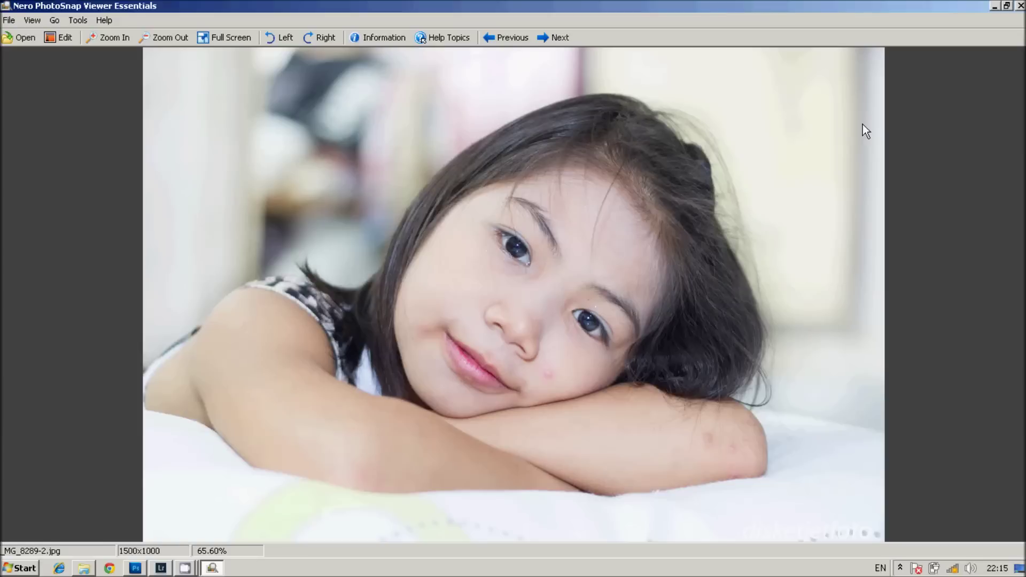